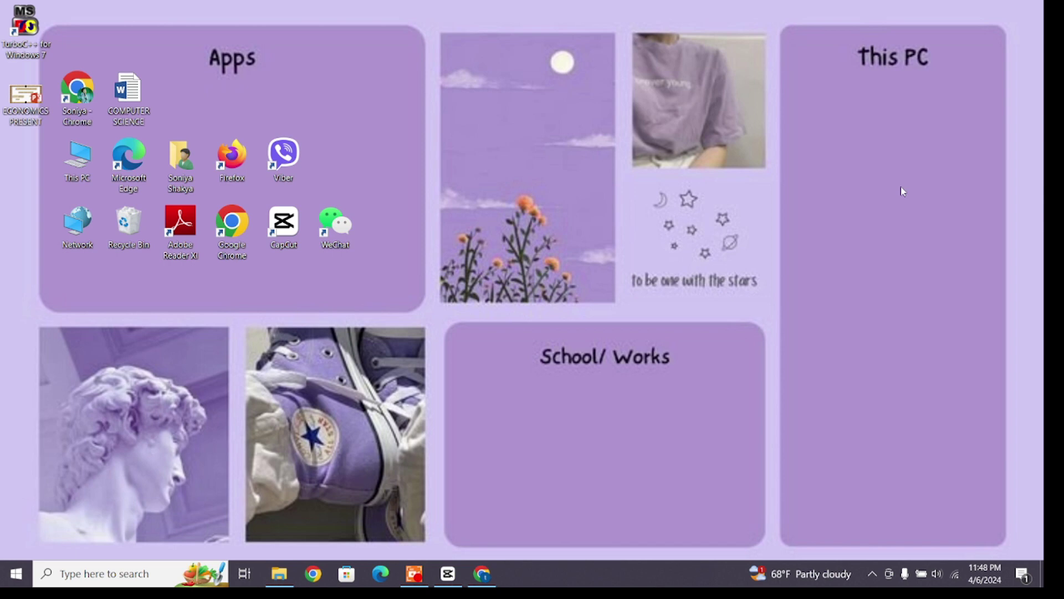
# Bring Chrome forward and load reddit.com from the address-bar suggestion
pyautogui.click(481, 573)
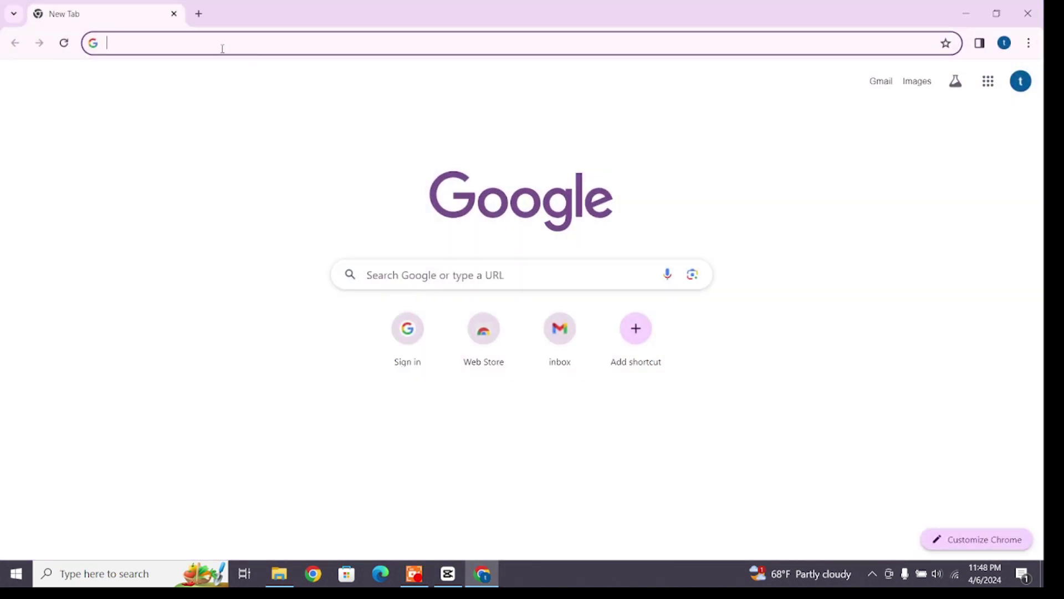
pyautogui.write('re')
pyautogui.press('Return')
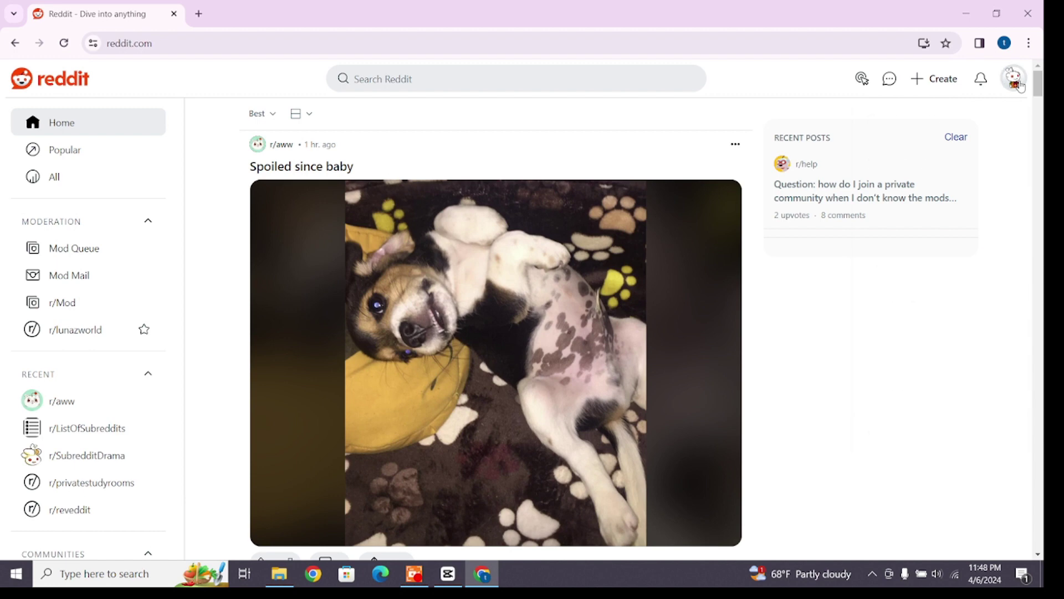
# Open the account Settings page from the avatar menu
pyautogui.click(1013, 79)
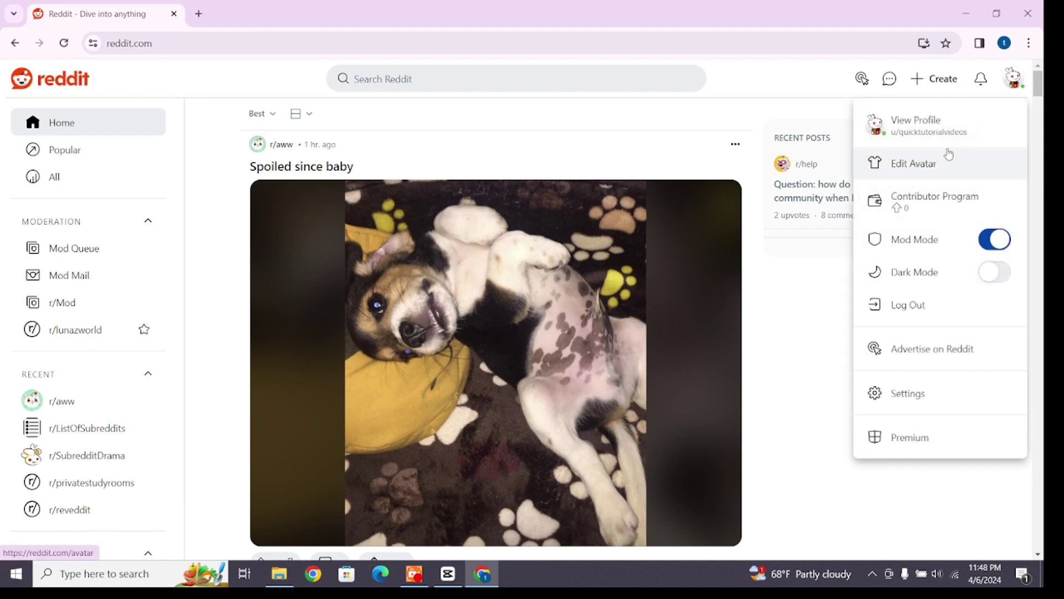
pyautogui.click(901, 391)
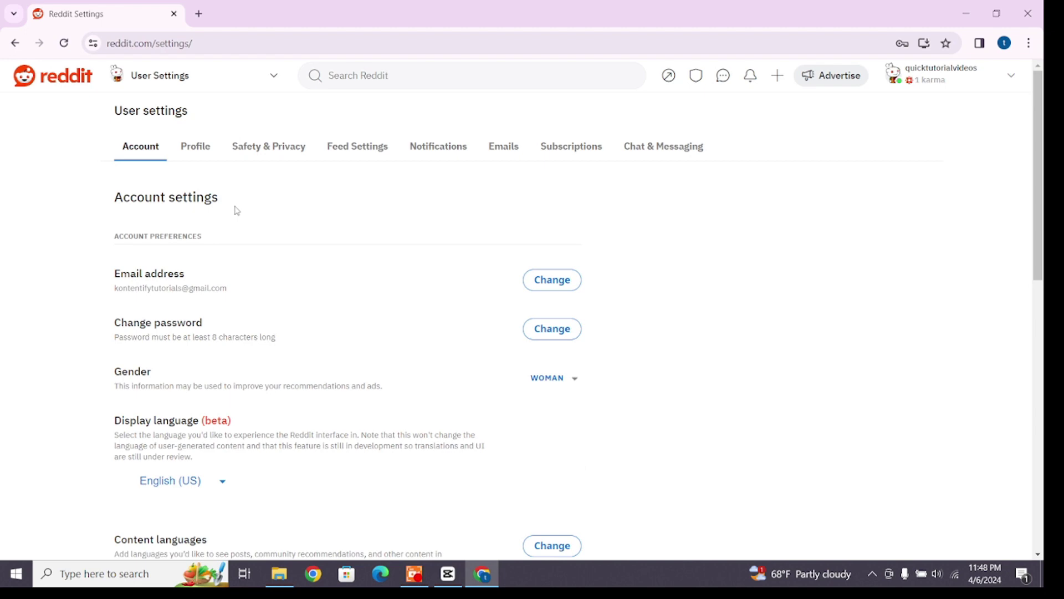
pyautogui.scroll(-10, 237, 212)
pyautogui.scroll(-1, 238, 211)
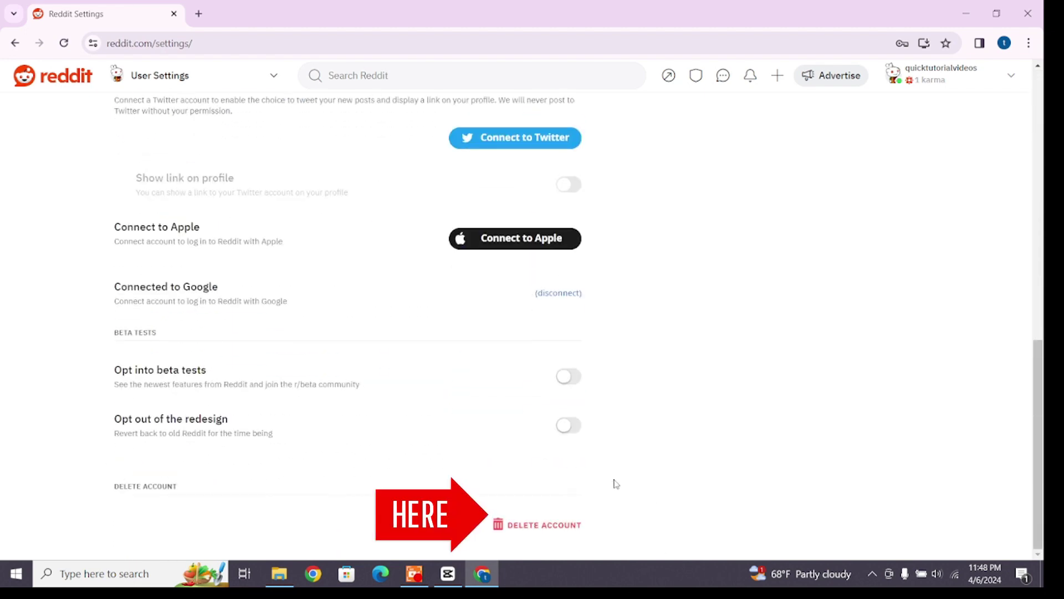
# Fill the Delete Account form with reason 'I need a break.', username, saved password, and acknowledgment
pyautogui.click(534, 532)
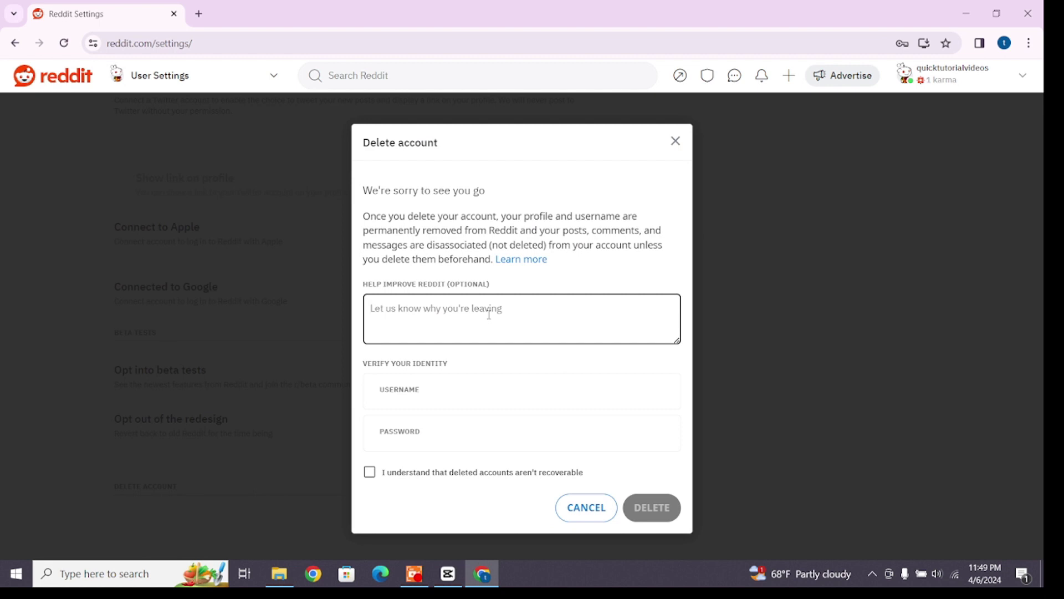
pyautogui.write('I need a break.')
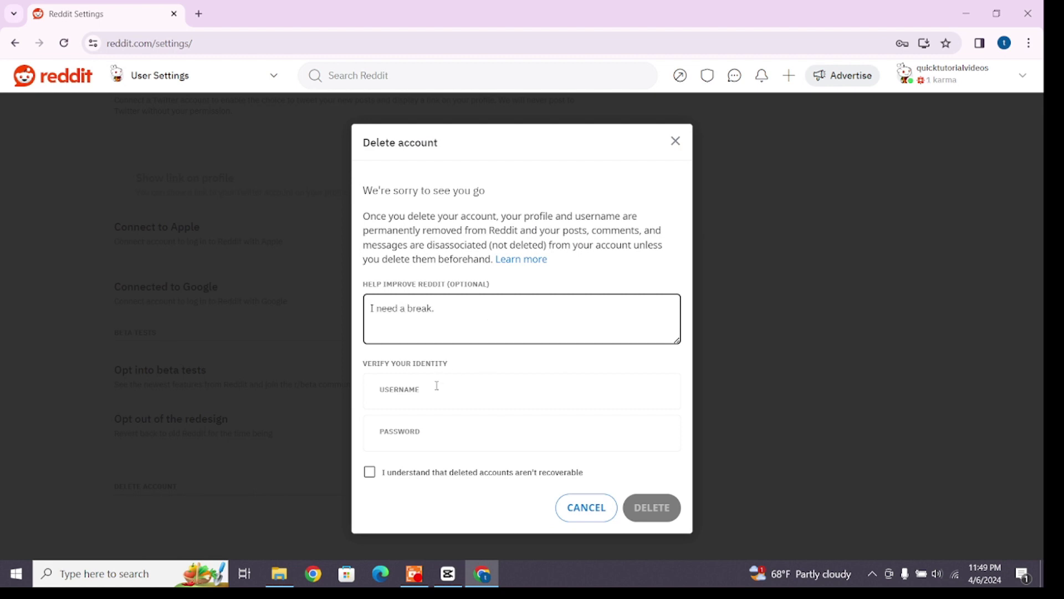
pyautogui.click(437, 385)
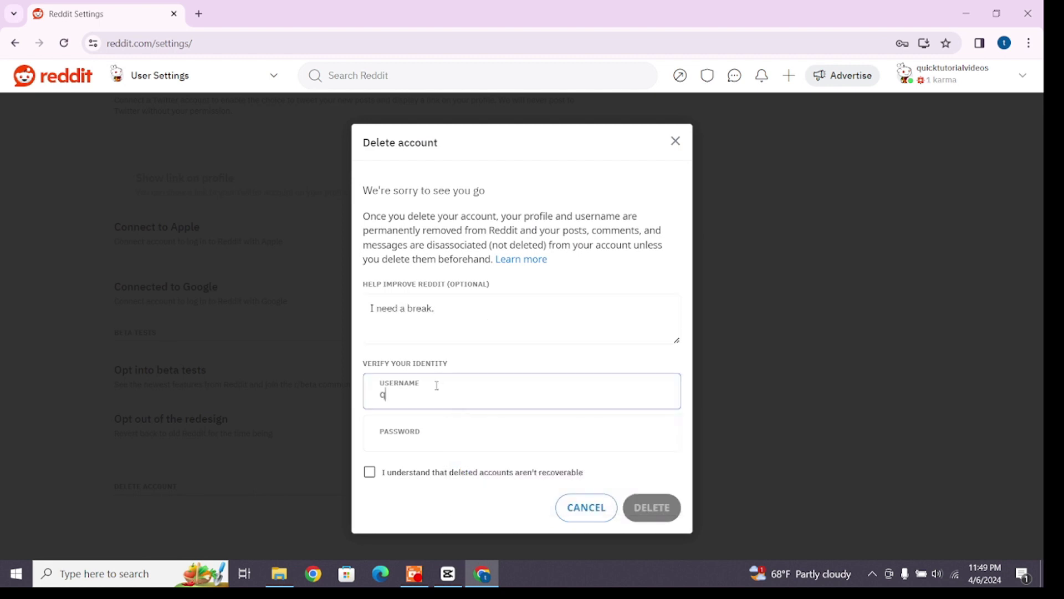
pyautogui.write('quicktutorialvideos')
pyautogui.click(399, 432)
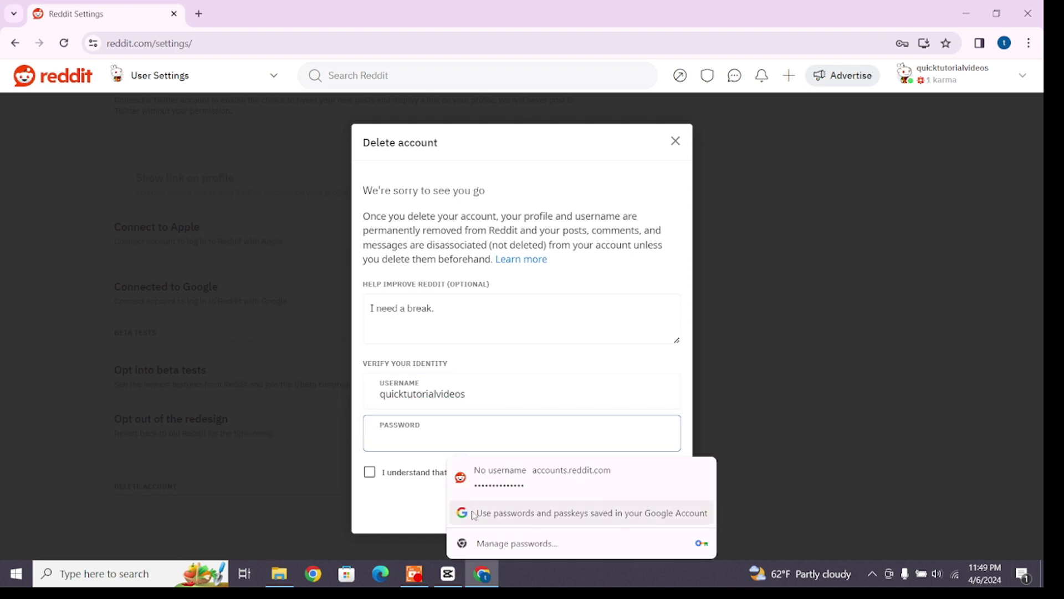
pyautogui.click(532, 478)
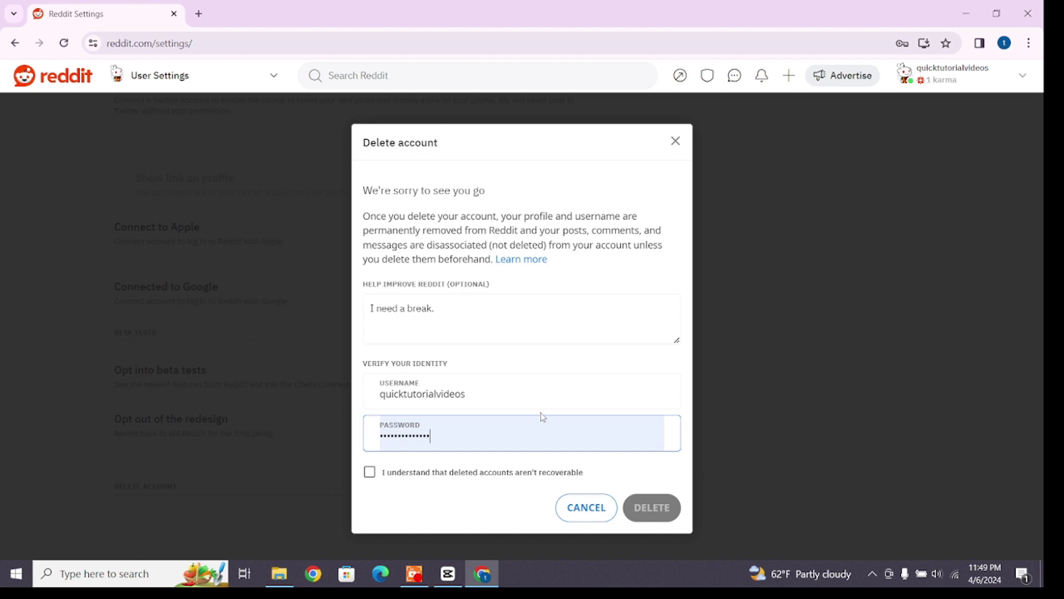
pyautogui.click(371, 474)
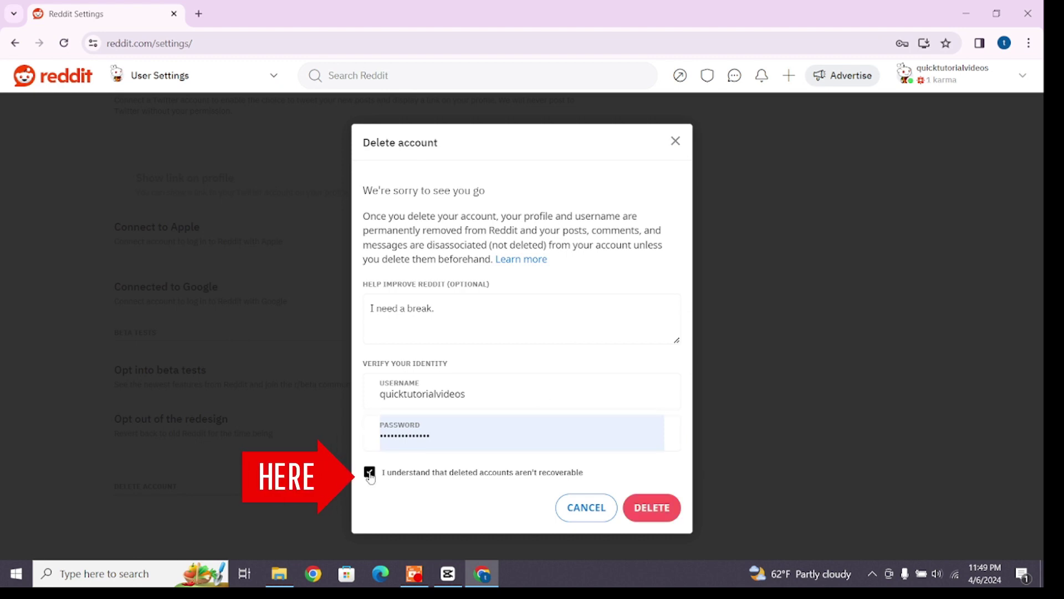
# Submit the deletion request and confirm it in the 'Be absolutely sure' dialog
pyautogui.click(647, 509)
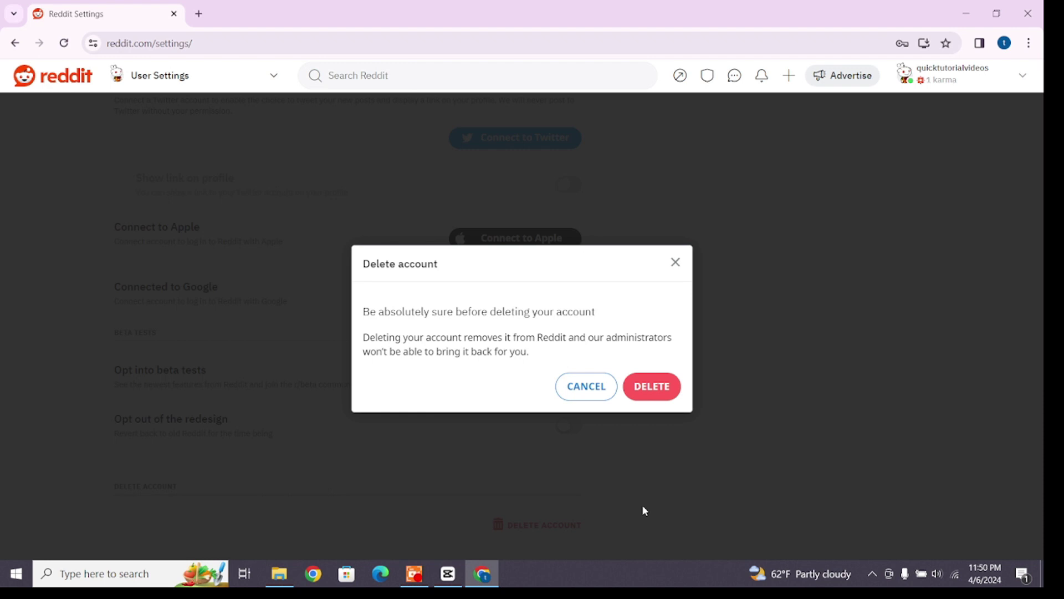
pyautogui.click(652, 386)
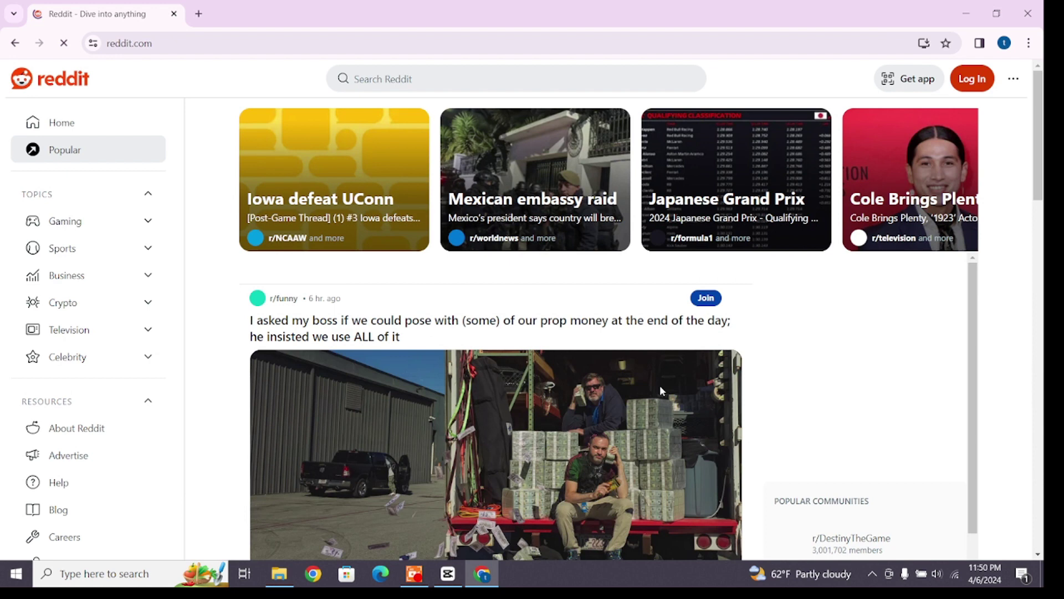